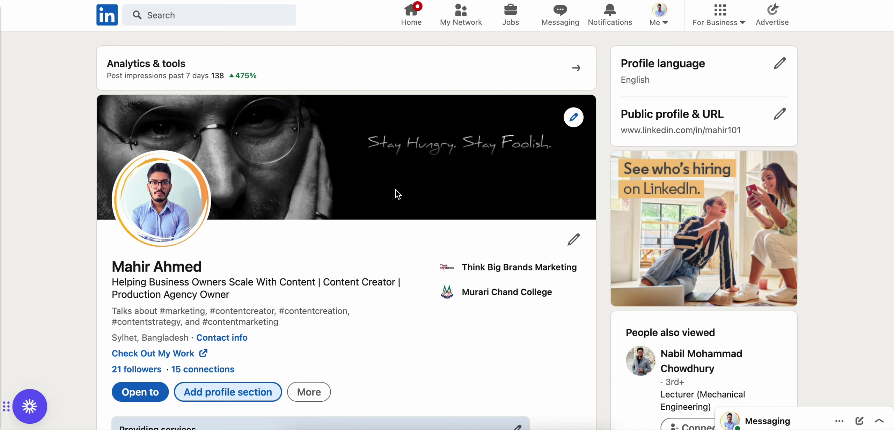
- Open the Add career break form from the Core options under Add profile section
scroll(397, 194, "down", 2)
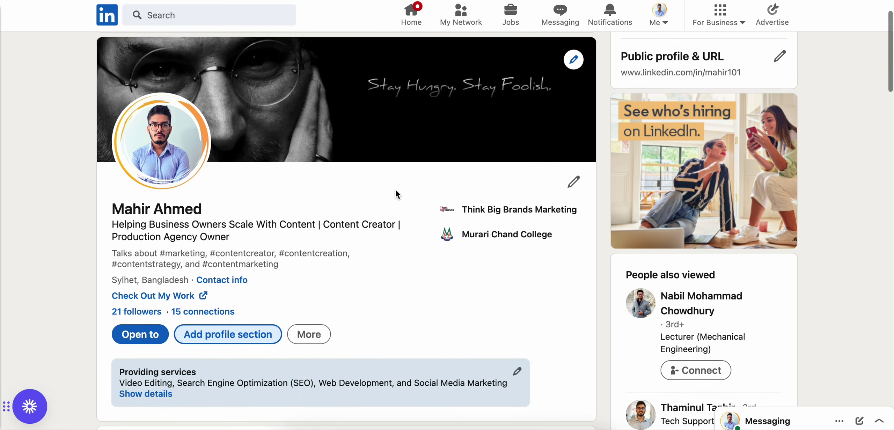
scroll(397, 194, "down", 3)
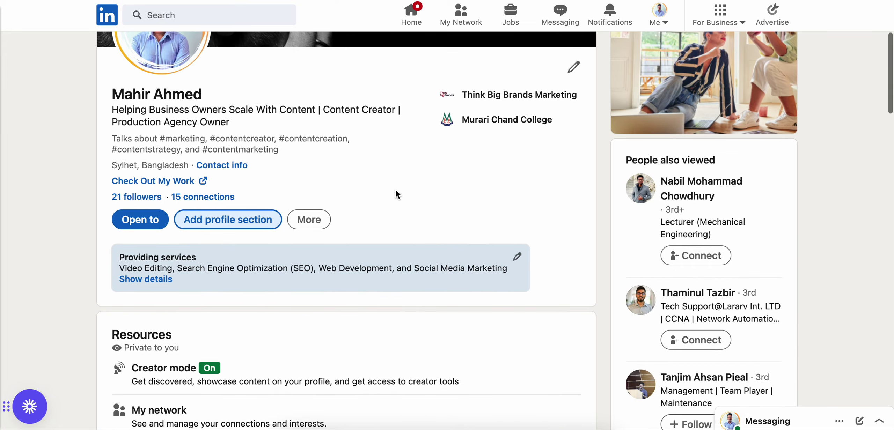
scroll(397, 194, "down", 5)
scroll(396, 190, "down", 2)
scroll(396, 190, "up", 11)
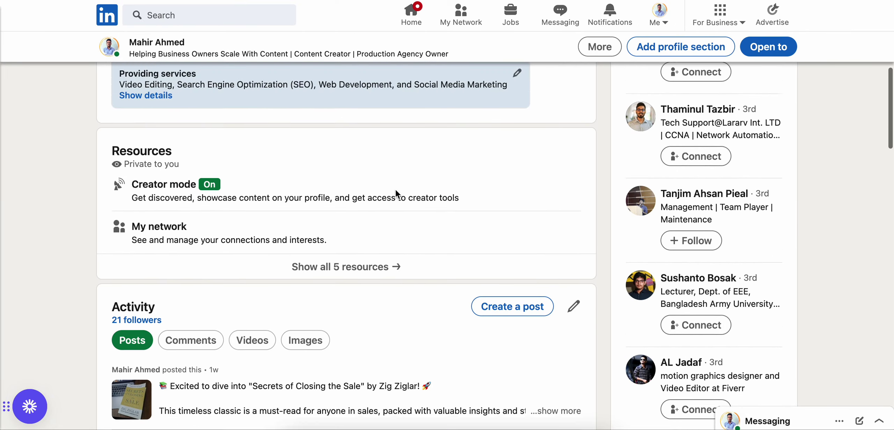
scroll(395, 190, "down", 3)
scroll(395, 189, "up", 3)
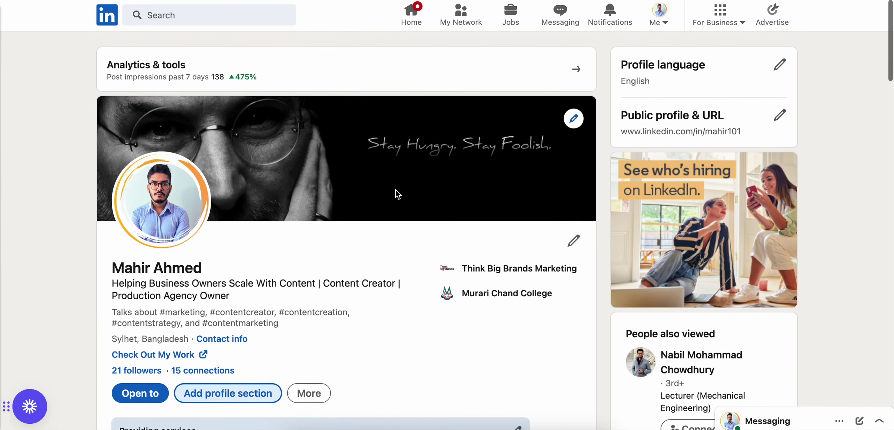
scroll(395, 190, "down", 3)
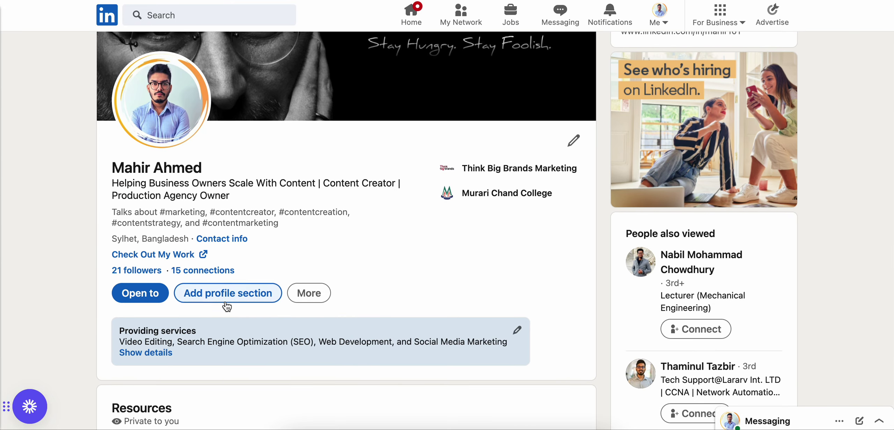
left_click(227, 297)
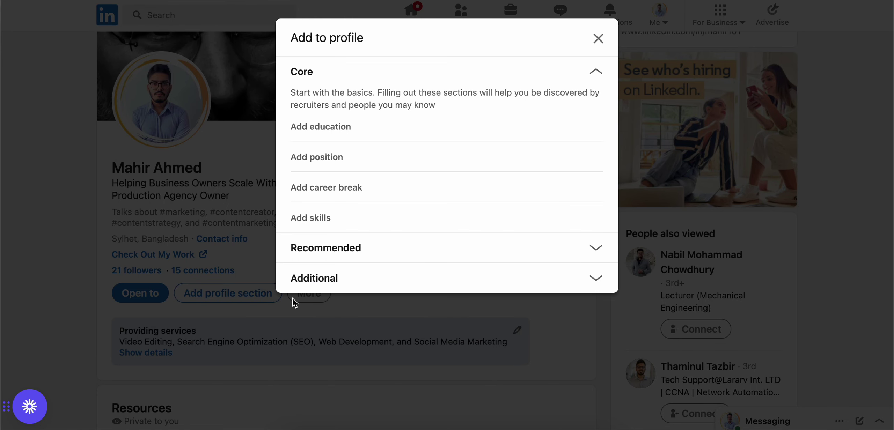
left_click(323, 193)
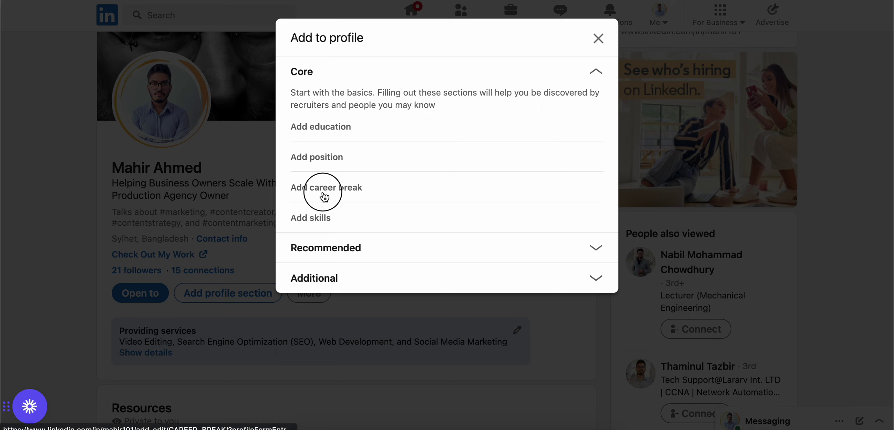
left_click(316, 150)
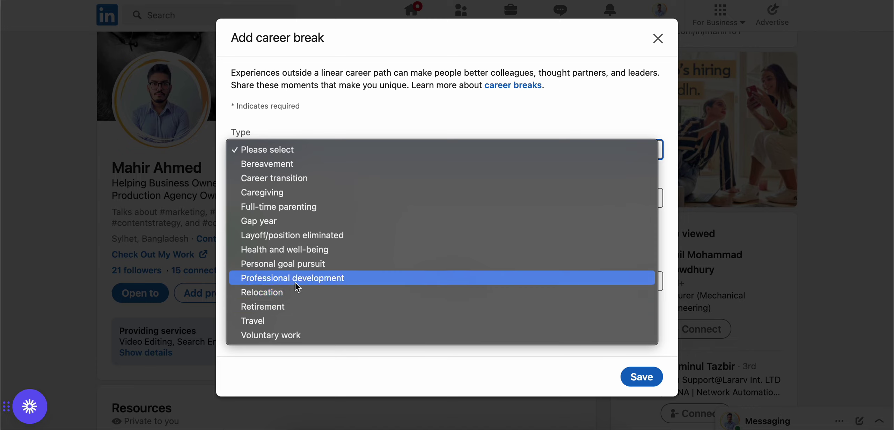
- Set type to Personal goal pursuit and location to Sylhet, and mark the break as ended
key("Escape")
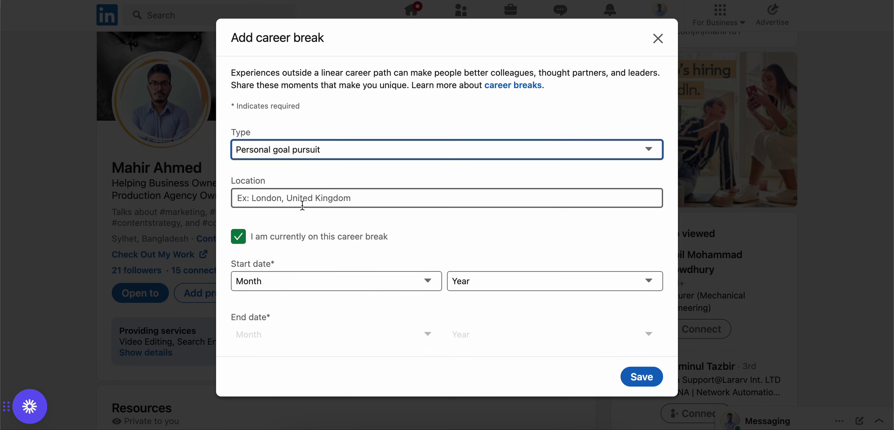
left_click(294, 203)
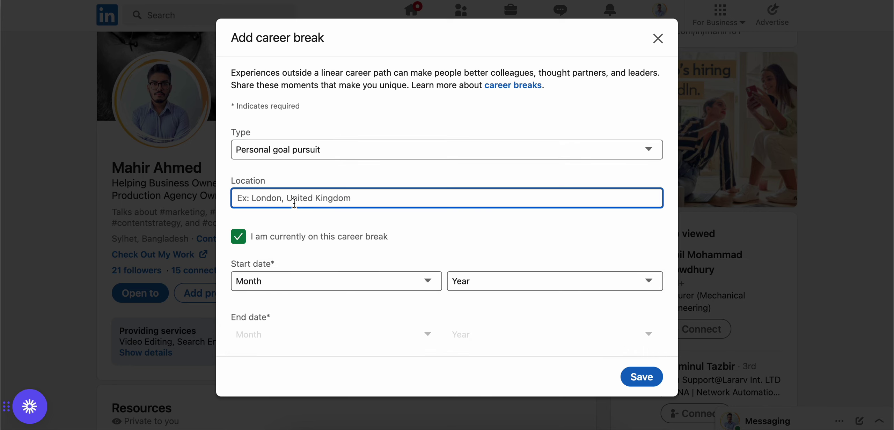
type("Sylhet")
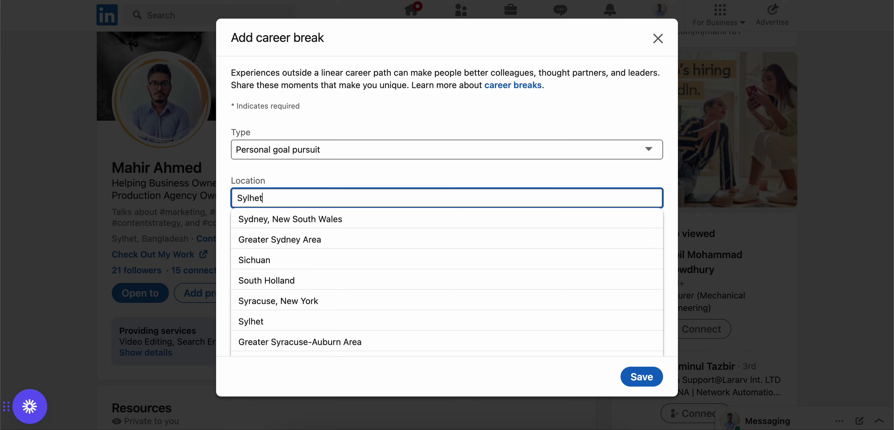
left_click(328, 226)
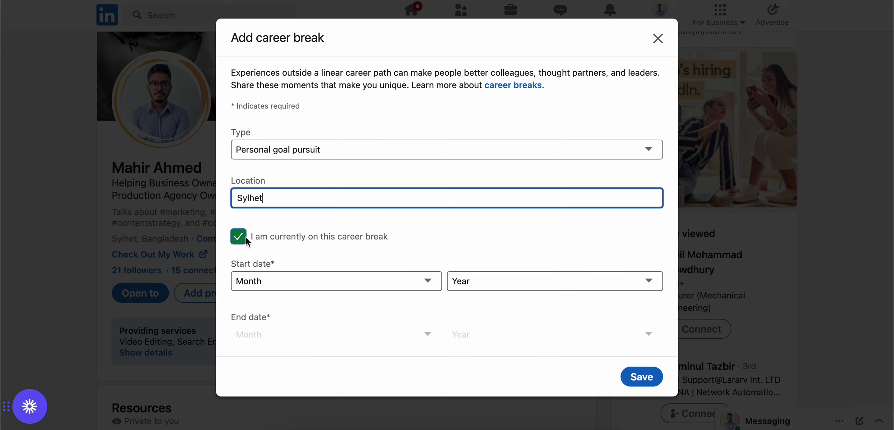
left_click_drag(318, 237, 406, 241)
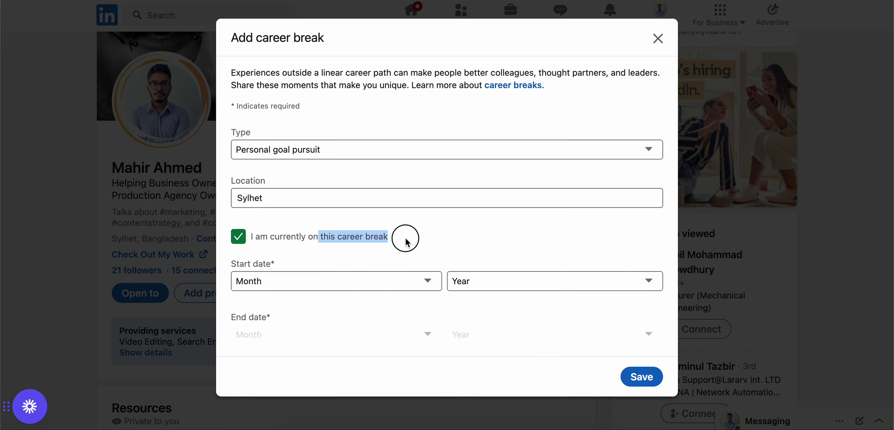
left_click(407, 241)
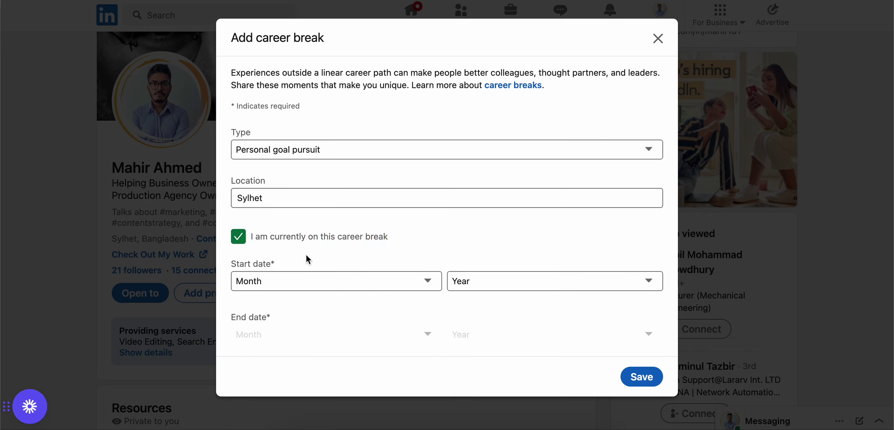
left_click(243, 236)
- Set the start date to July 2020 and the end date to February 2021
scroll(329, 252, "down", 1)
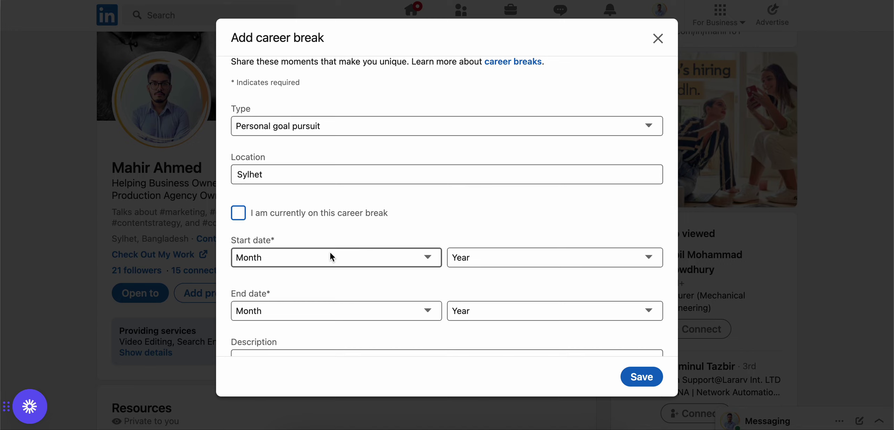
scroll(330, 258, "down", 2)
left_click(333, 210)
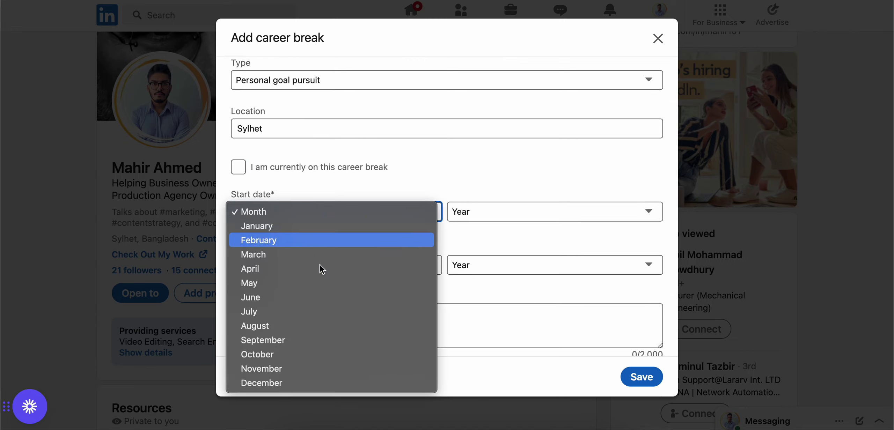
left_click(314, 311)
left_click(500, 209)
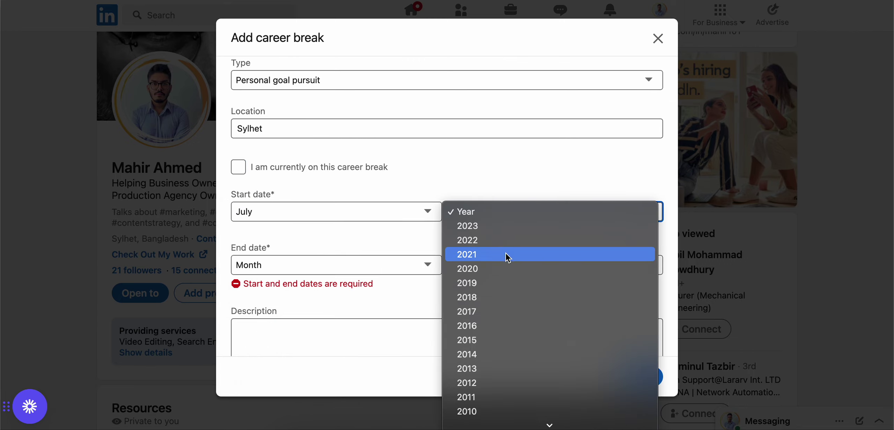
left_click(500, 269)
left_click(336, 260)
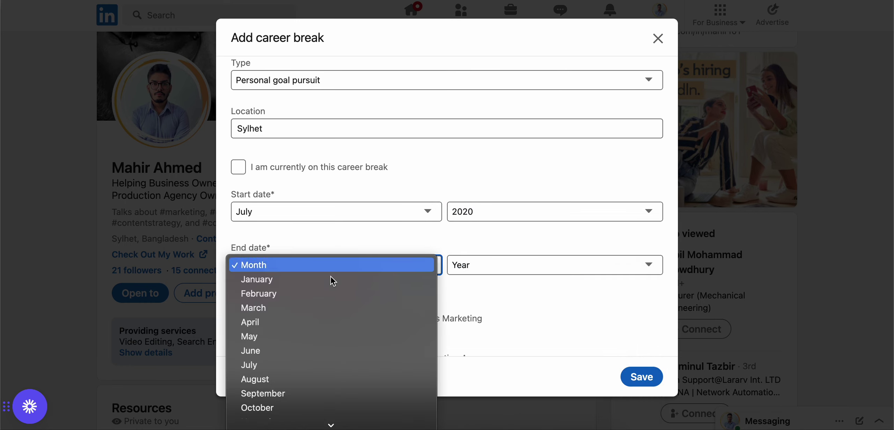
left_click(323, 294)
left_click(479, 265)
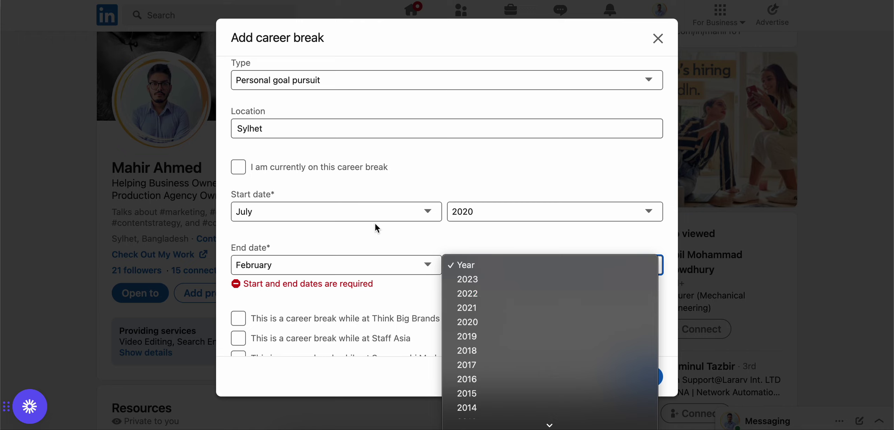
left_click(485, 307)
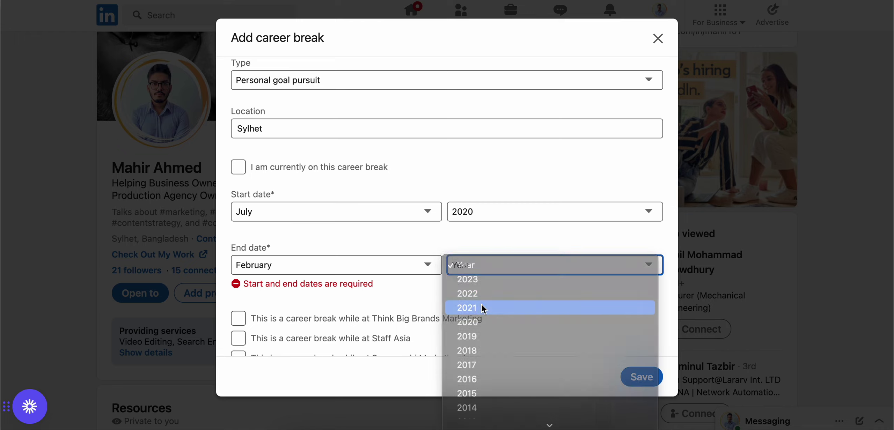
- Leave the description blank and save the Personal goal pursuit career break
scroll(447, 172, "down", 2)
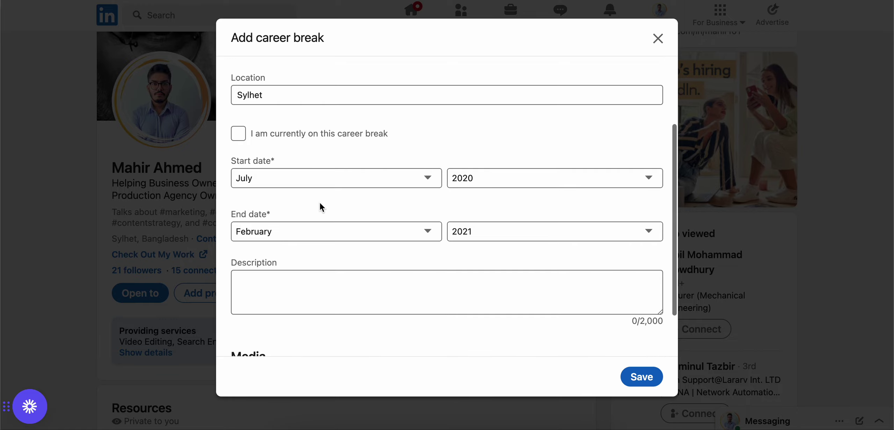
scroll(378, 143, "down", 3)
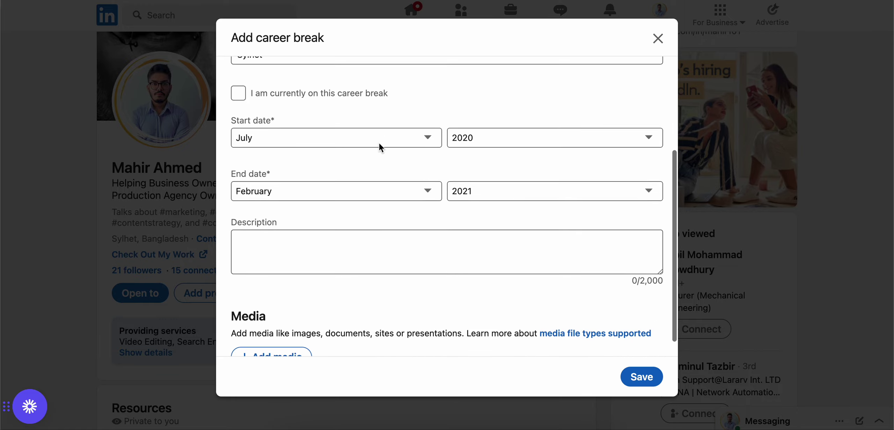
left_click(336, 223)
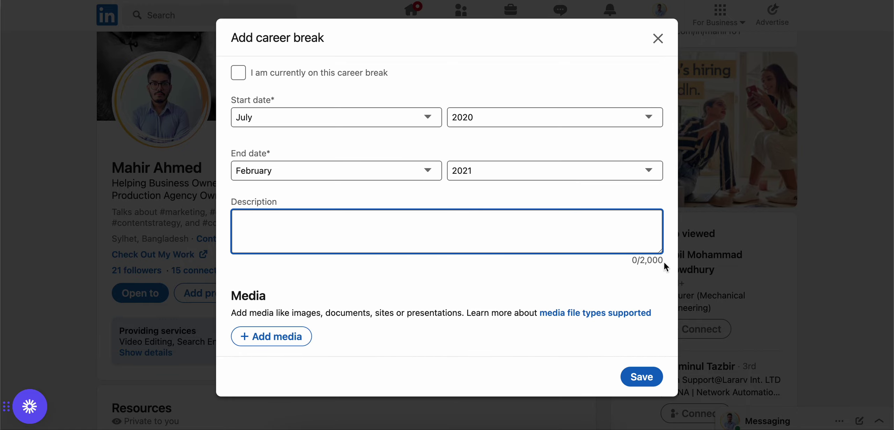
left_click_drag(665, 261, 626, 261)
left_click(312, 233)
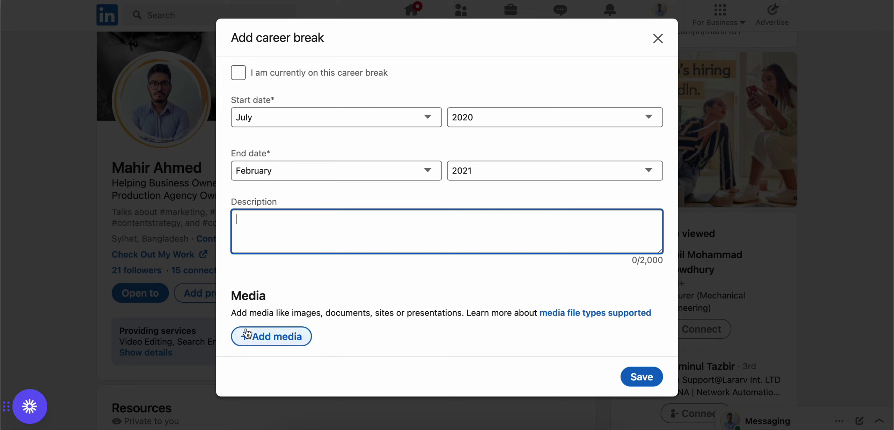
left_click(259, 313)
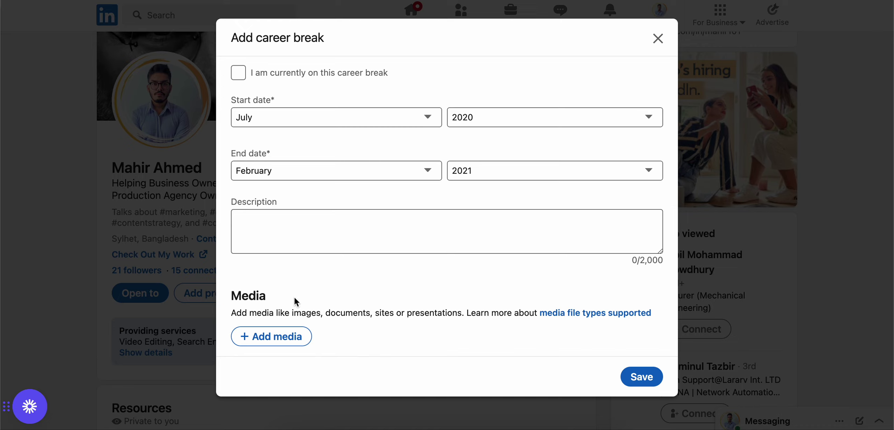
left_click(642, 377)
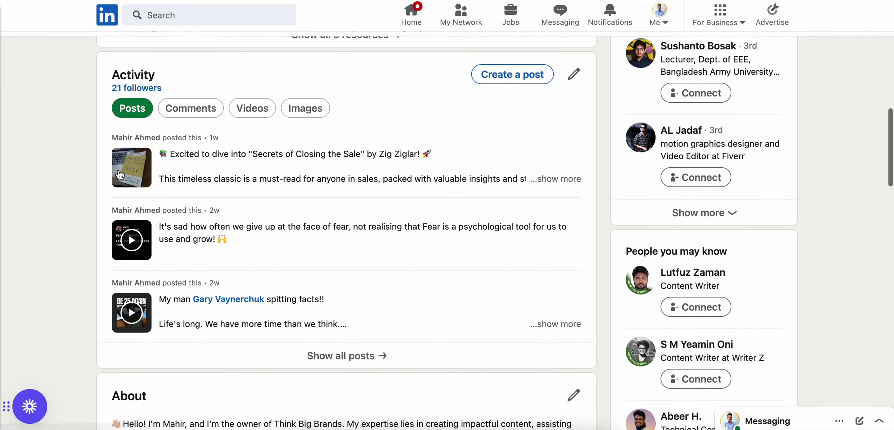
- Scroll the profile to the Experience section showing the new career break
scroll(119, 175, "down", 15)
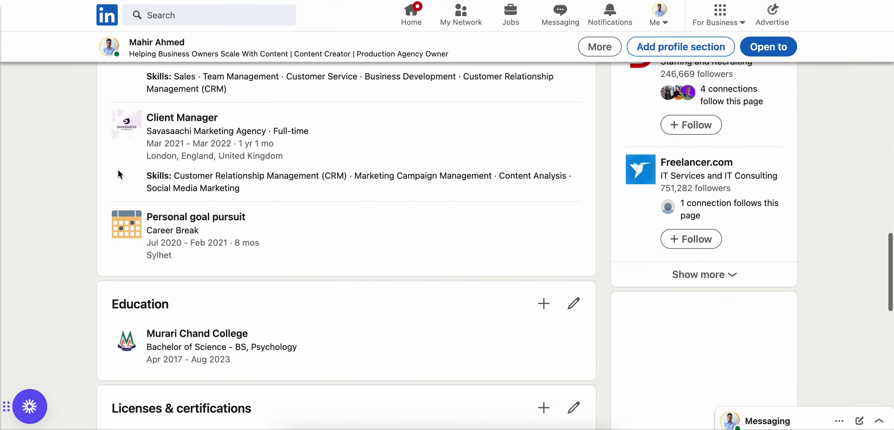
scroll(119, 173, "down", 10)
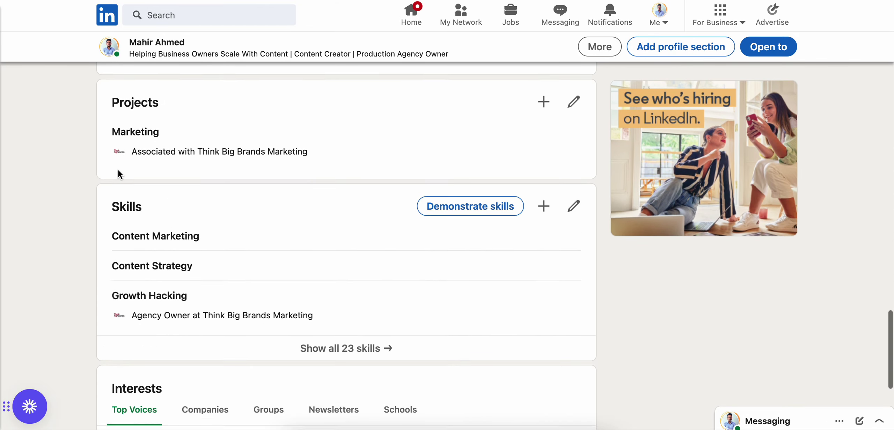
scroll(118, 174, "down", 8)
scroll(118, 173, "up", 8)
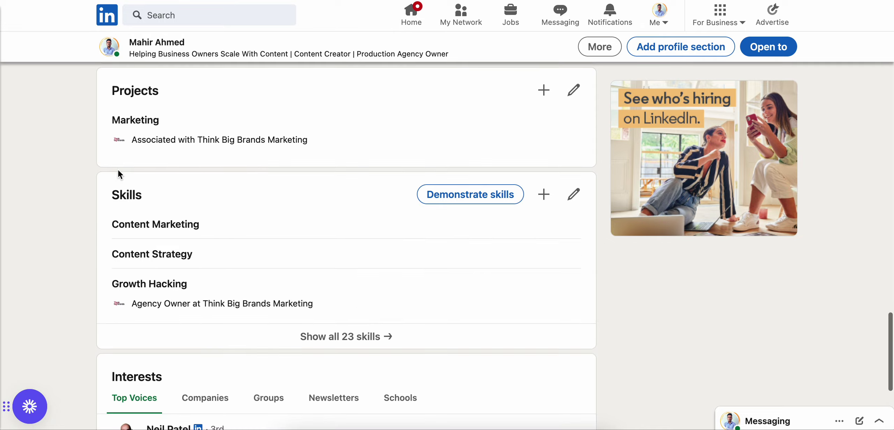
scroll(119, 174, "up", 8)
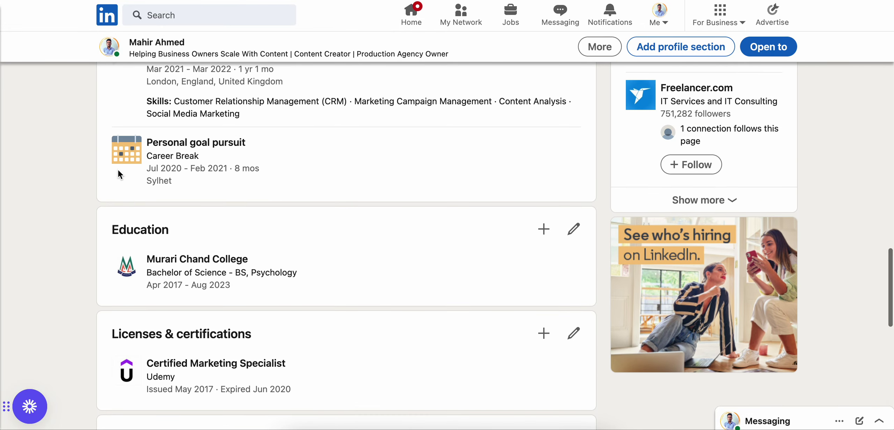
scroll(118, 174, "up", 6)
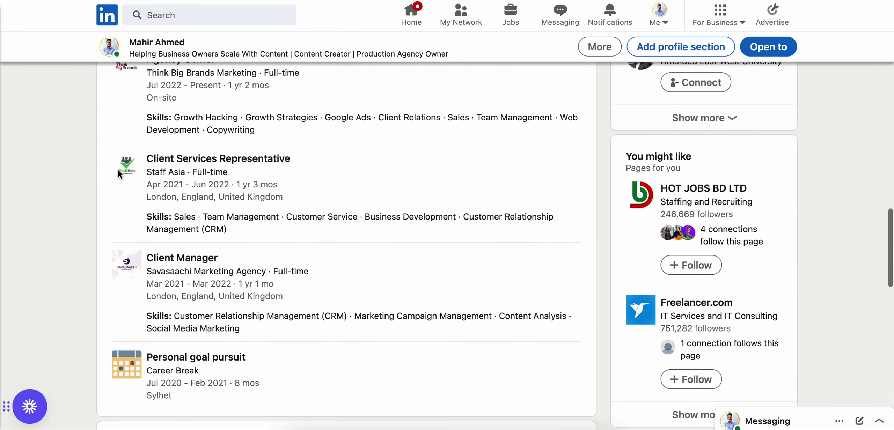
scroll(143, 354, "up", 3)
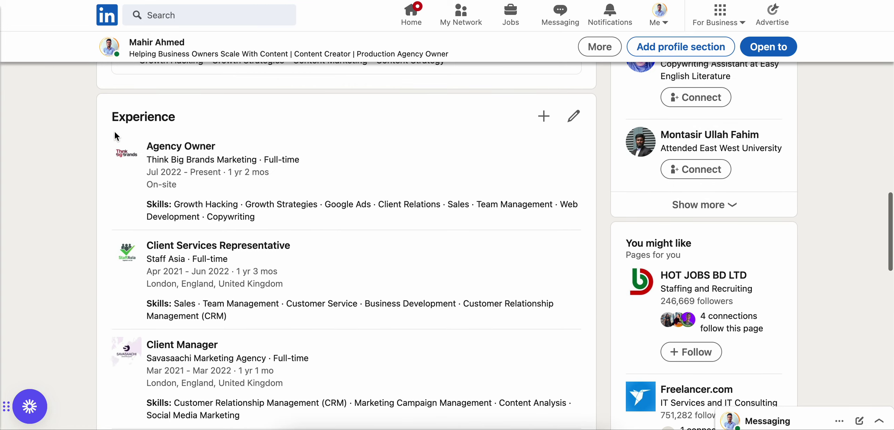
left_click_drag(104, 104, 189, 117)
scroll(165, 294, "down", 4)
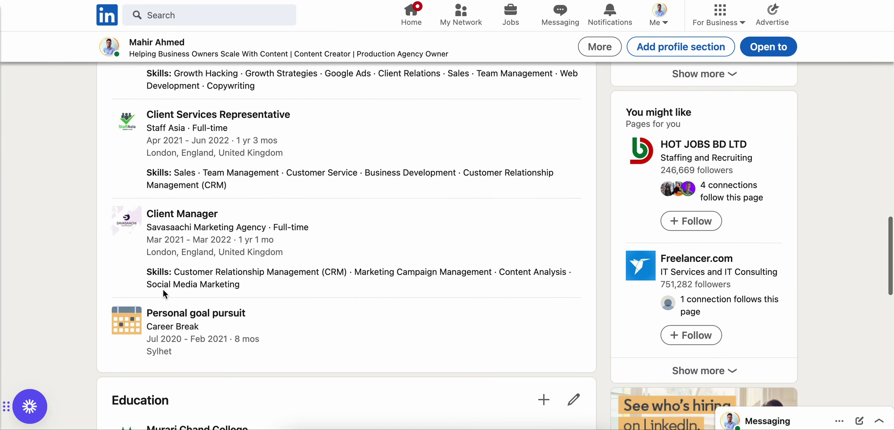
- Highlight the entry's Personal goal pursuit title, Career Break label and Feb 2021 end date
left_click_drag(147, 312, 279, 313)
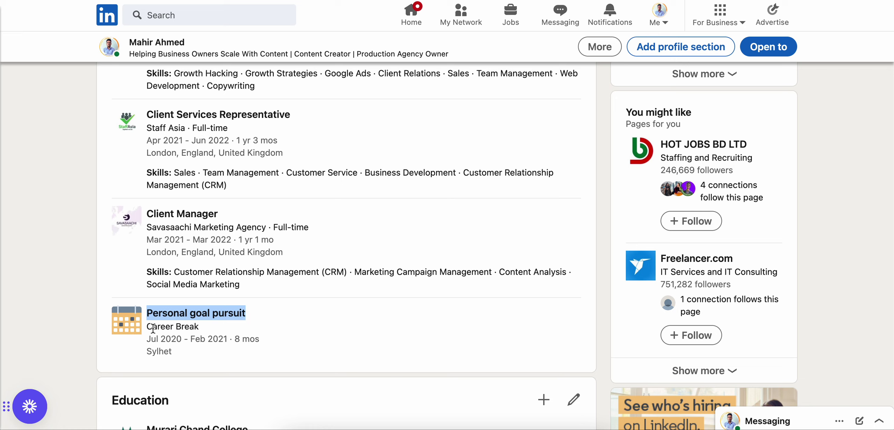
left_click_drag(153, 327, 228, 332)
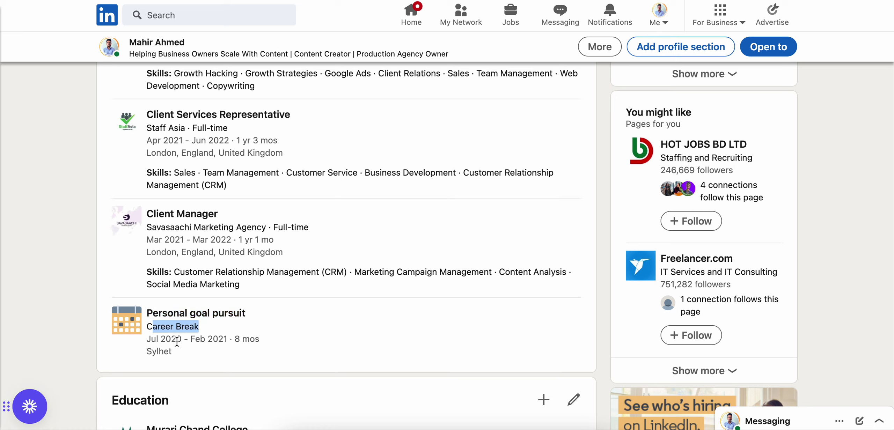
left_click_drag(191, 338, 234, 338)
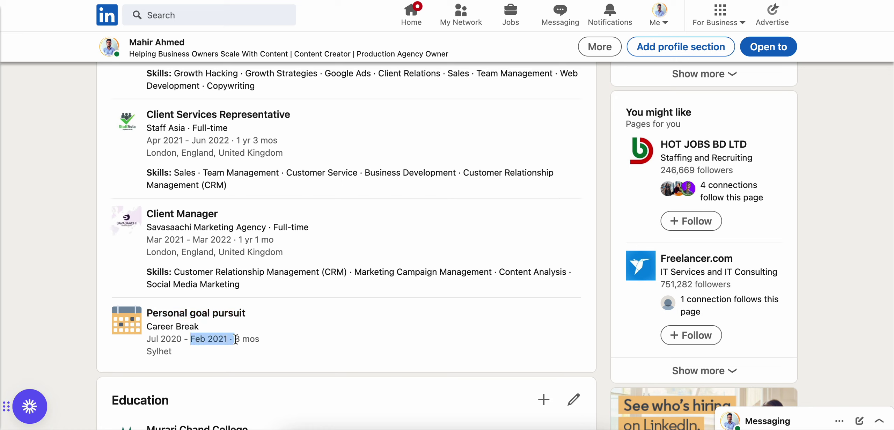
left_click(261, 337)
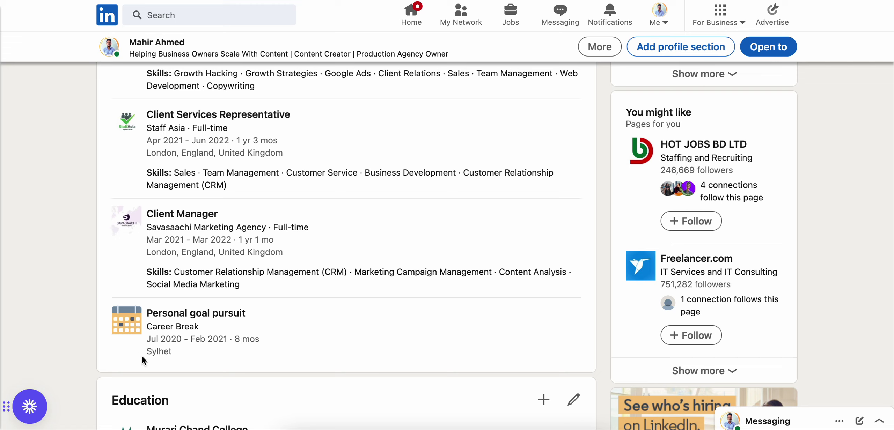
left_click_drag(144, 355, 193, 360)
left_click(193, 360)
- Delete the Personal goal pursuit career break from the Experience editor
scroll(503, 330, "up", 2)
scroll(503, 325, "up", 2)
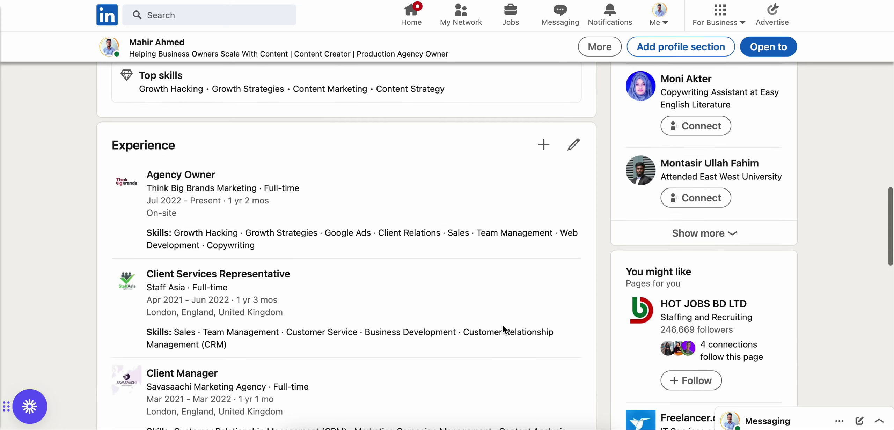
left_click(574, 140)
scroll(591, 136, "down", 10)
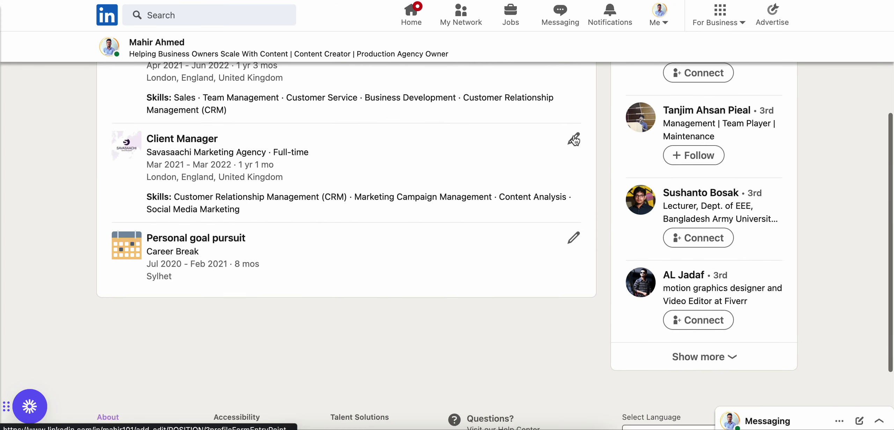
left_click(580, 132)
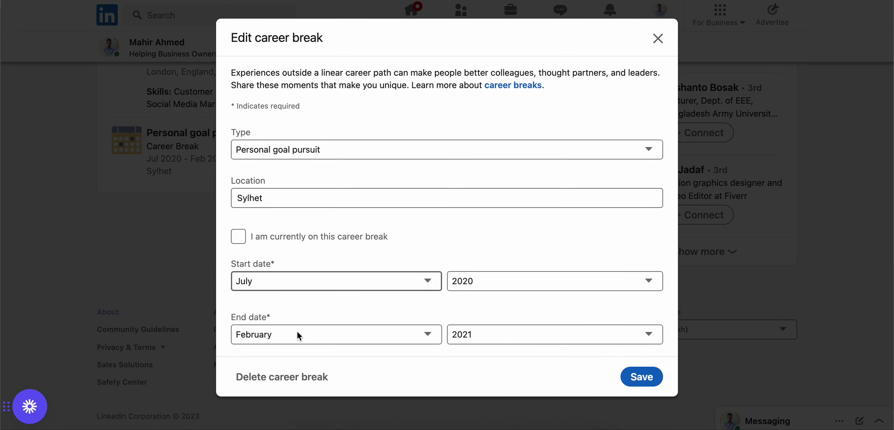
left_click(285, 380)
left_click(509, 218)
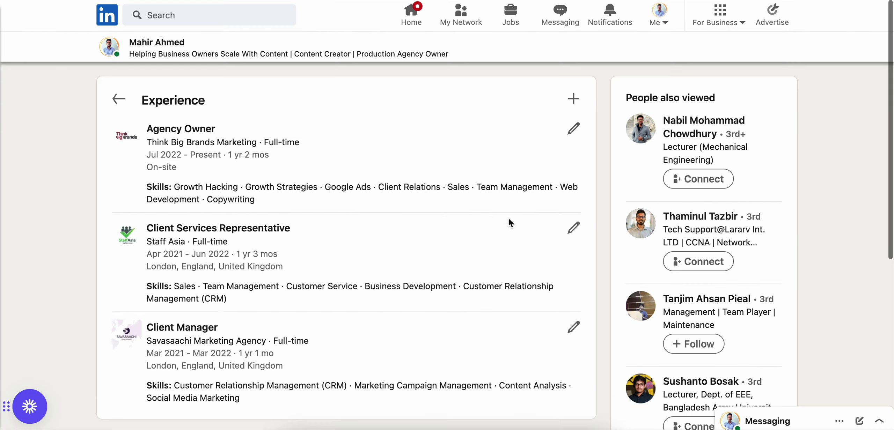
- Return to the main profile page with three jobs under Experience
scroll(402, 209, "down", 2)
scroll(235, 197, "up", 3)
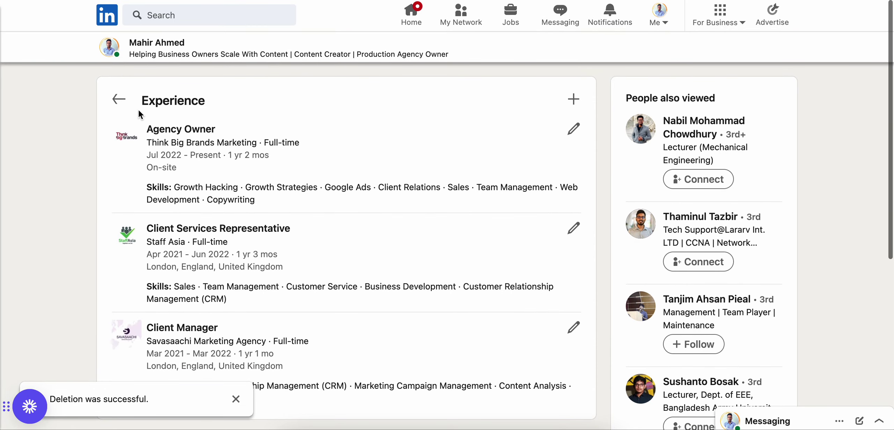
left_click(118, 104)
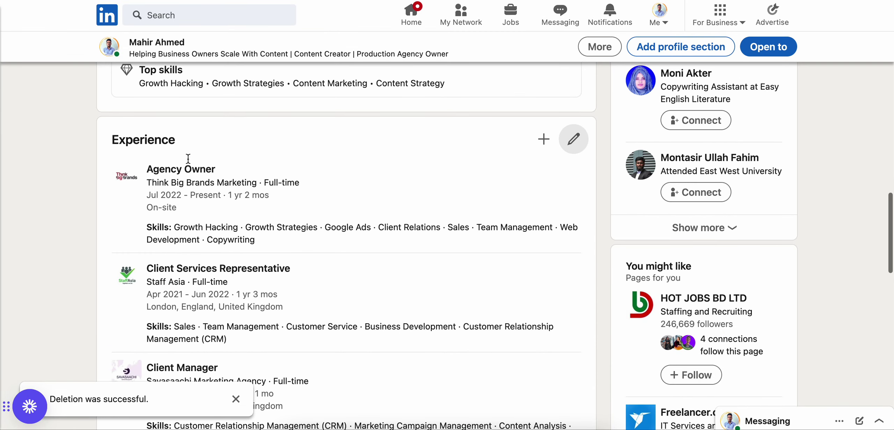
scroll(187, 158, "down", 3)
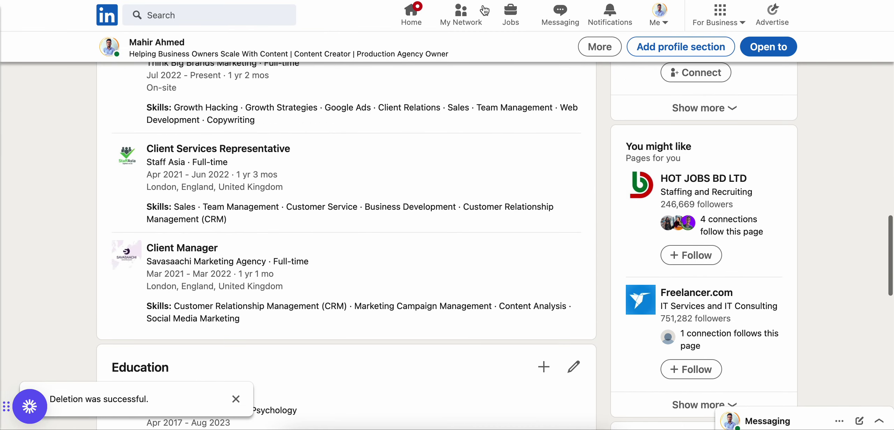